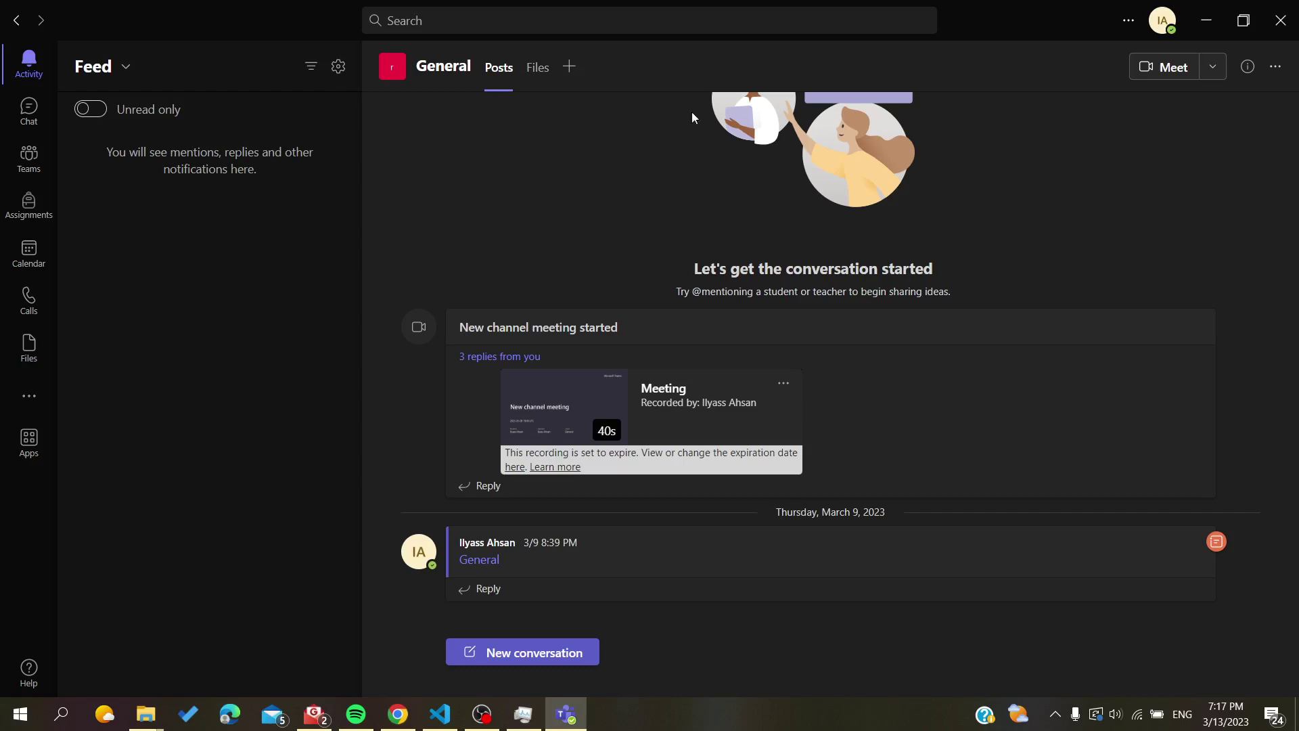
Dismiss the account menu and switch from the activity feed to the Teams section
click(1163, 20)
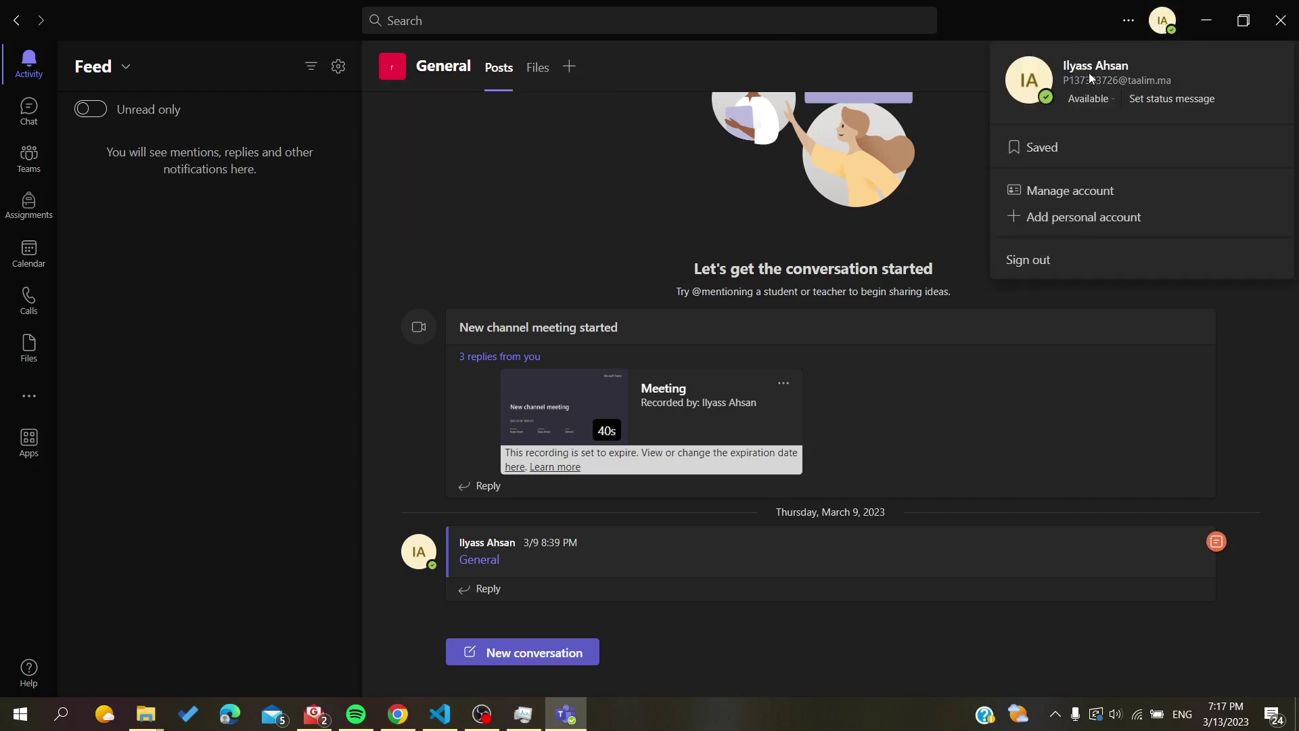
click(424, 226)
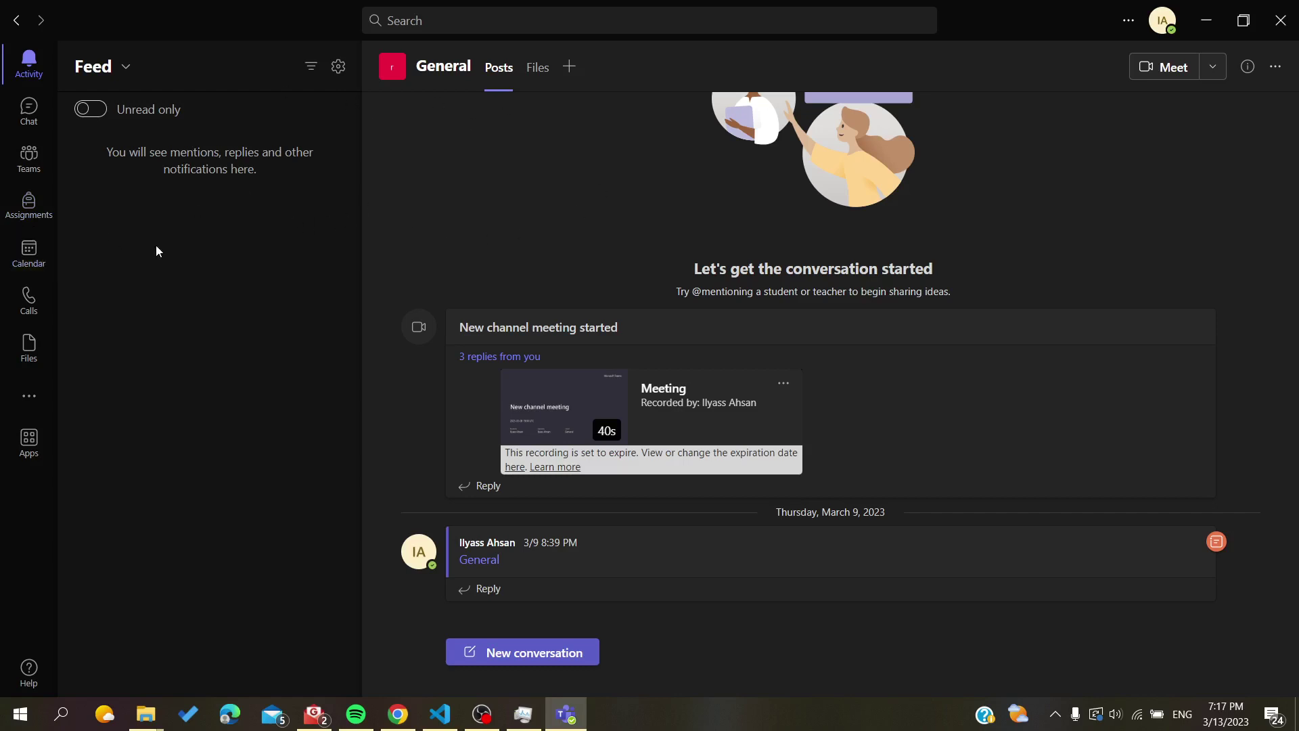
click(33, 158)
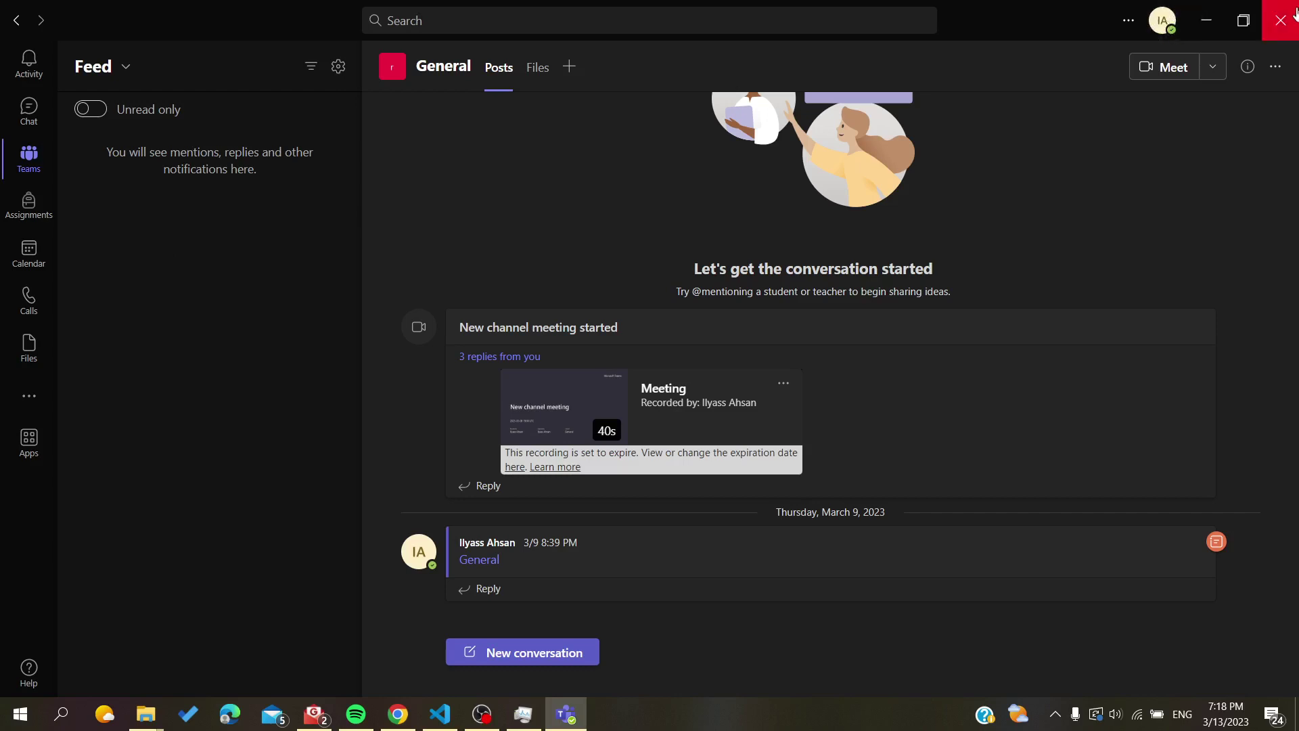
Open Settings via Manage account, go to Devices and scroll to the HP HD Camera preview
click(1157, 27)
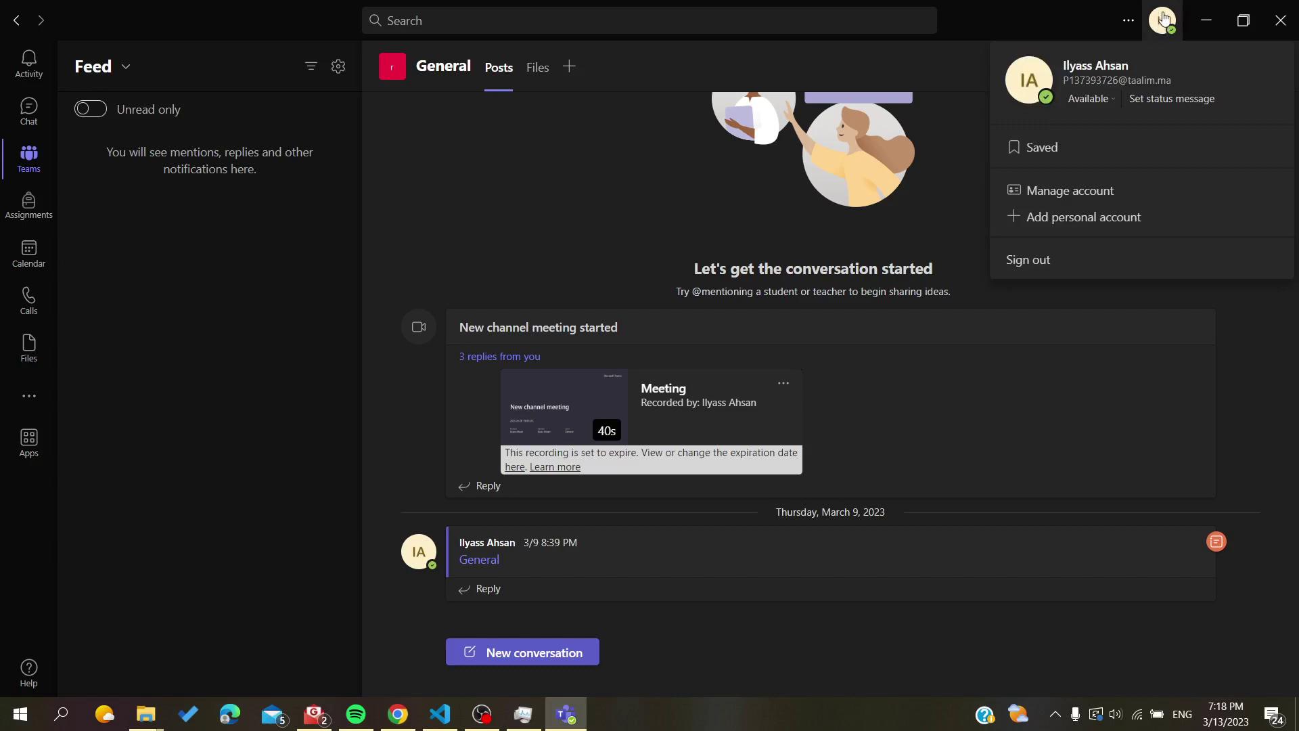
click(1029, 193)
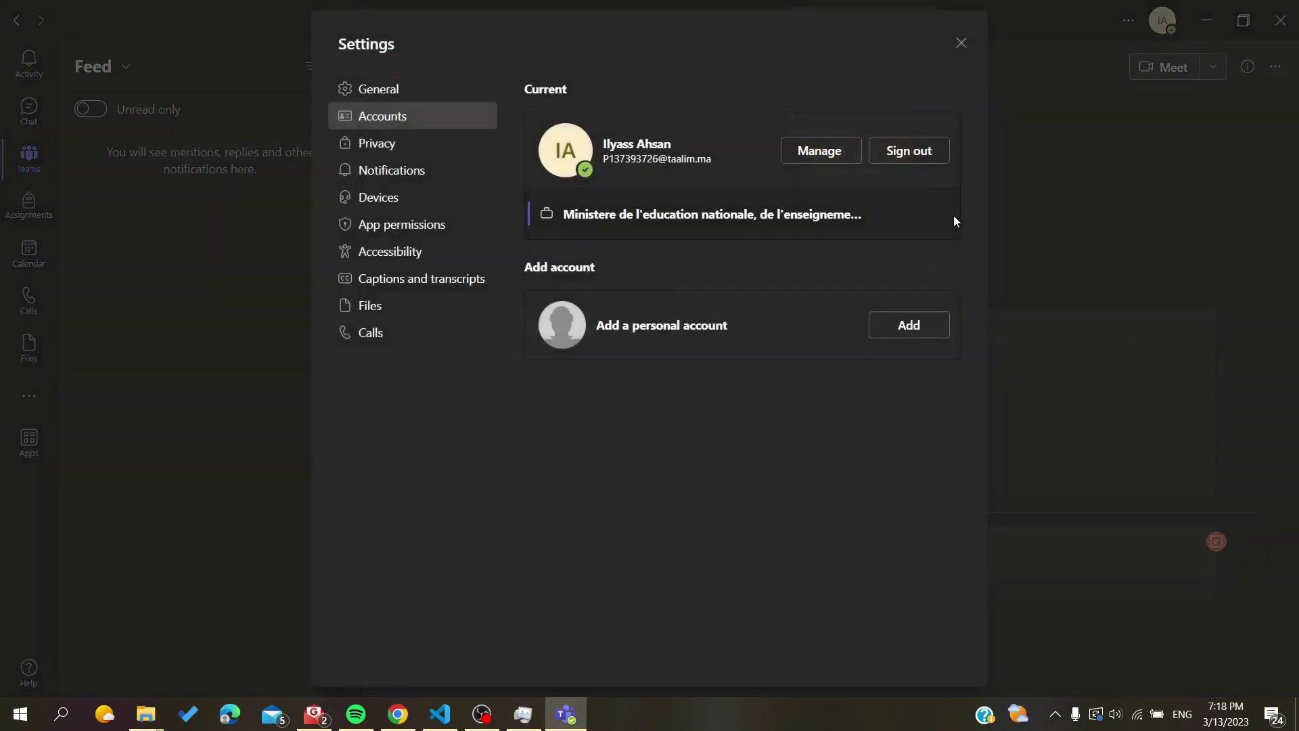
click(367, 205)
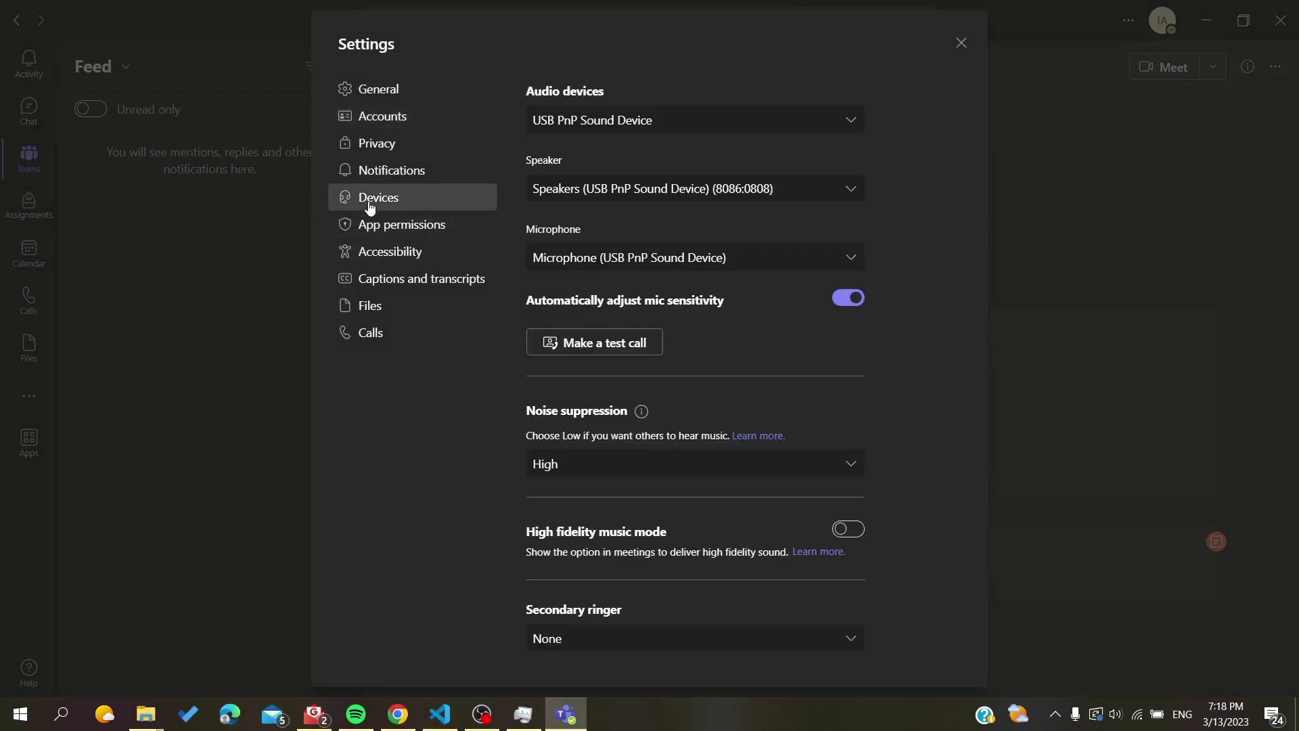
scroll(671, 464, down, 2)
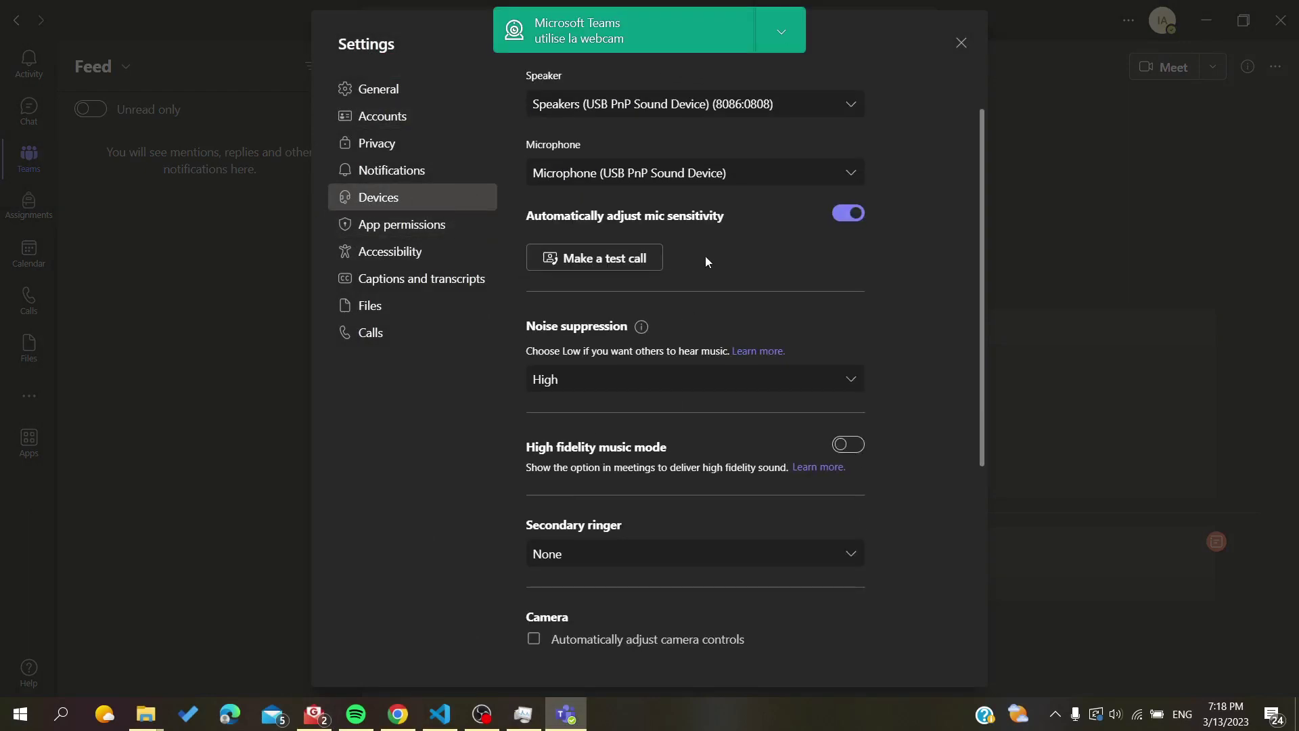
scroll(706, 261, down, 1)
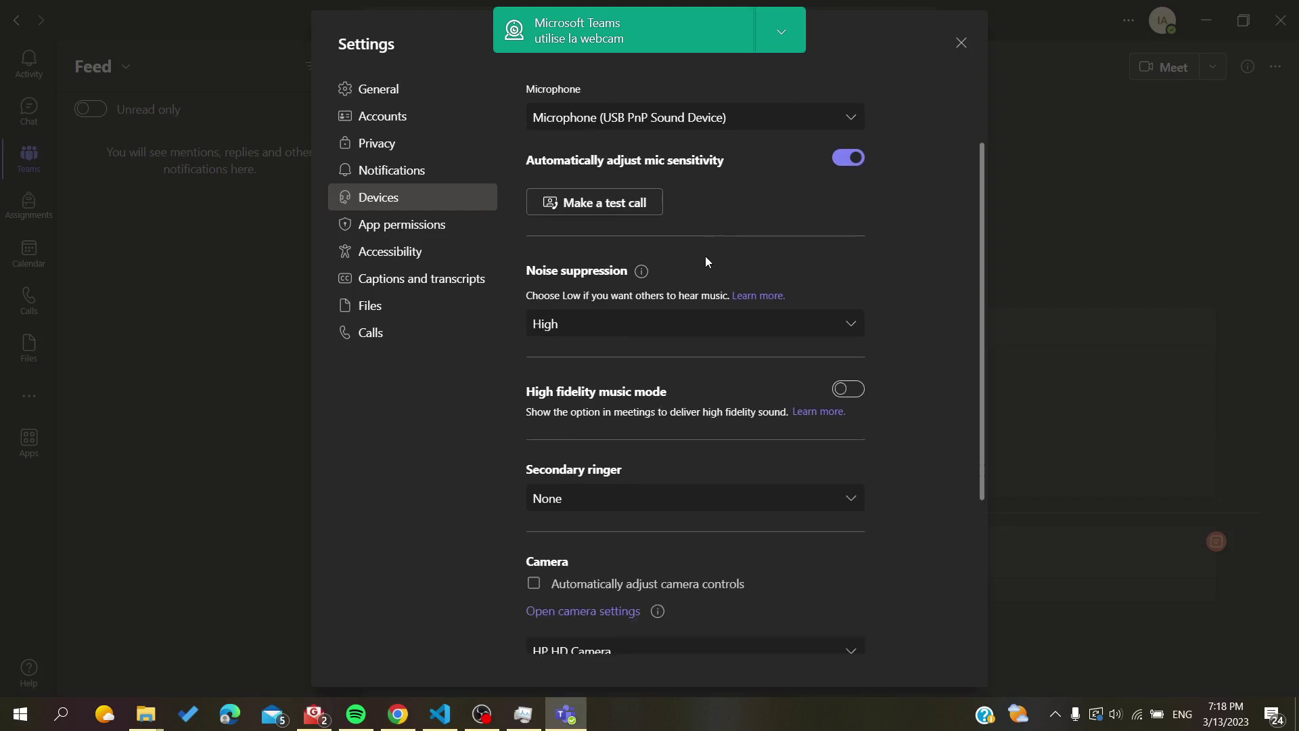
scroll(706, 261, down, 1)
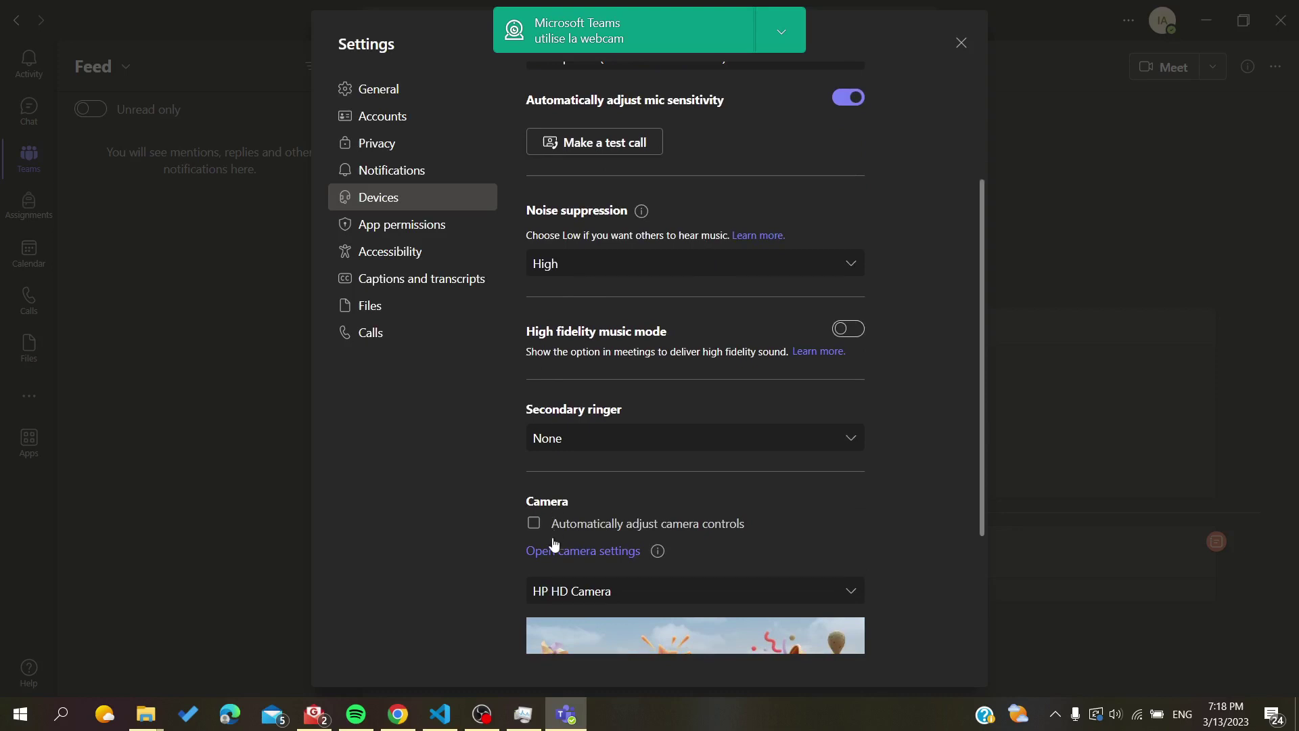
drag(528, 502, 618, 498)
scroll(624, 500, down, 2)
scroll(624, 501, down, 1)
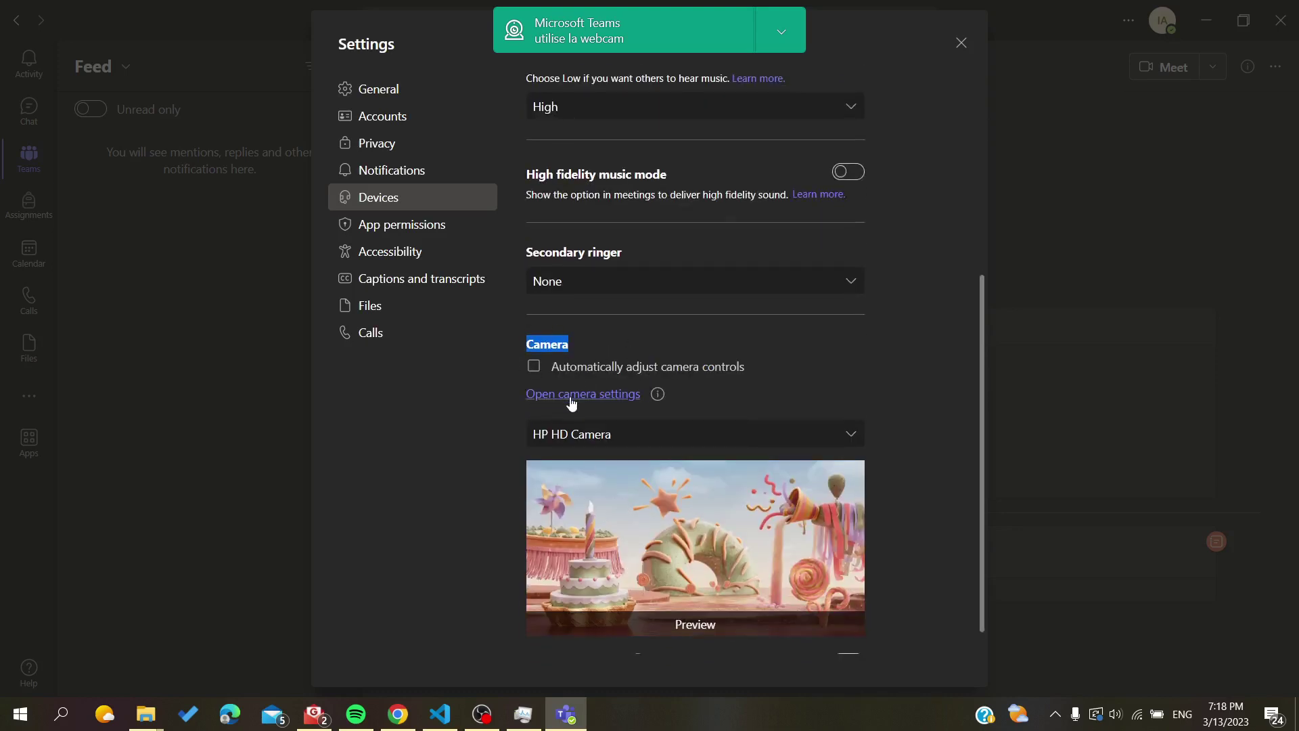
click(710, 396)
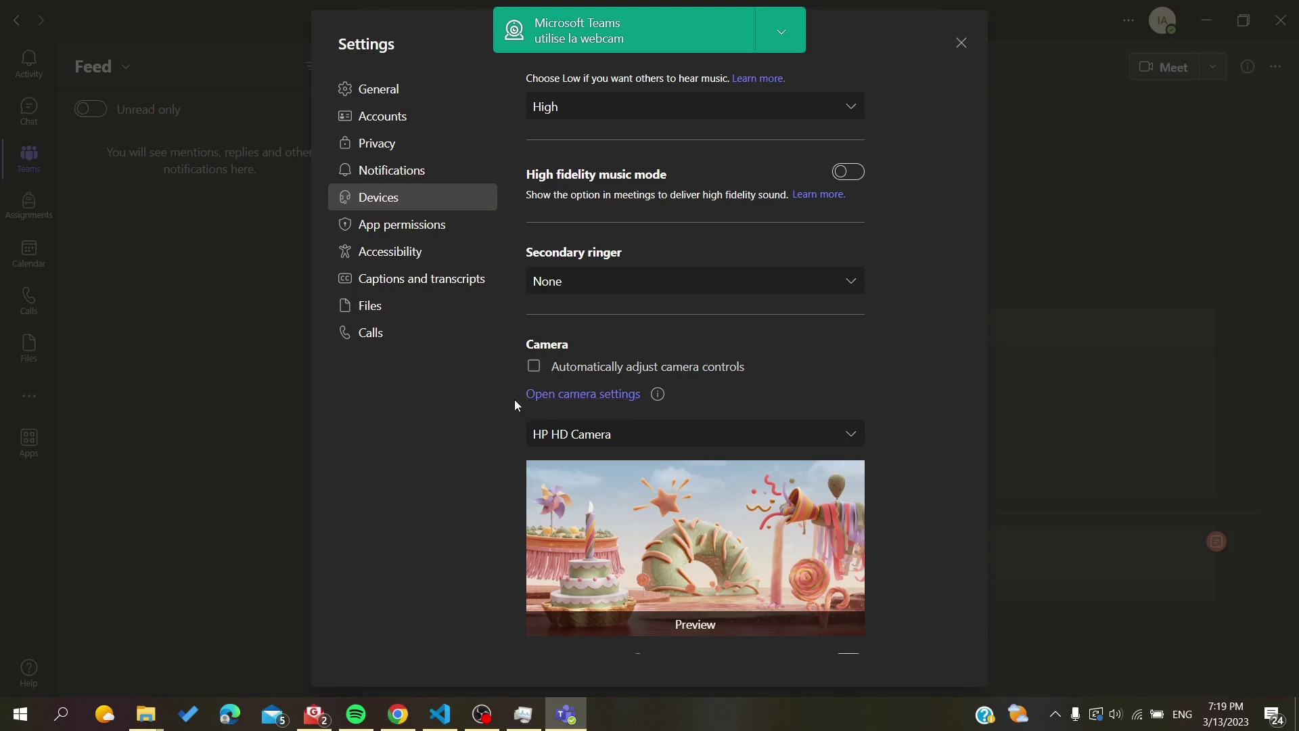
click(575, 398)
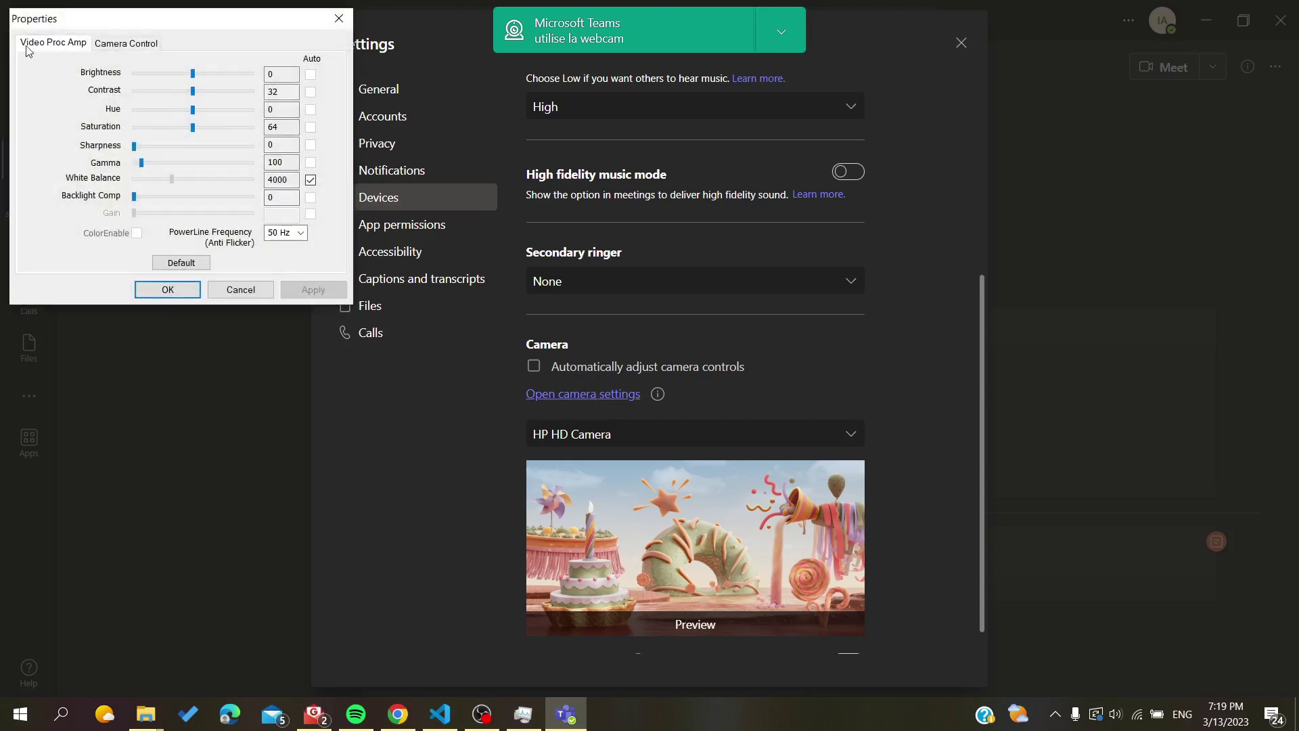
click(130, 45)
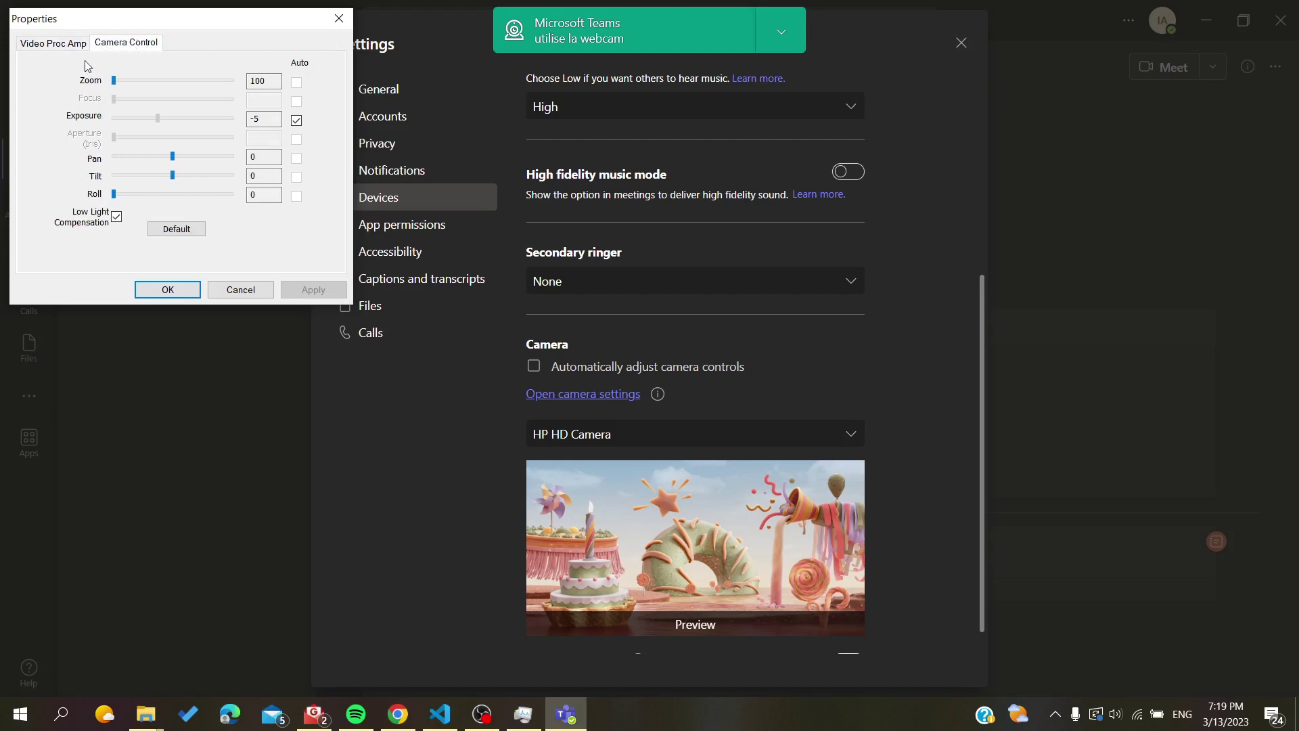
drag(115, 81, 90, 95)
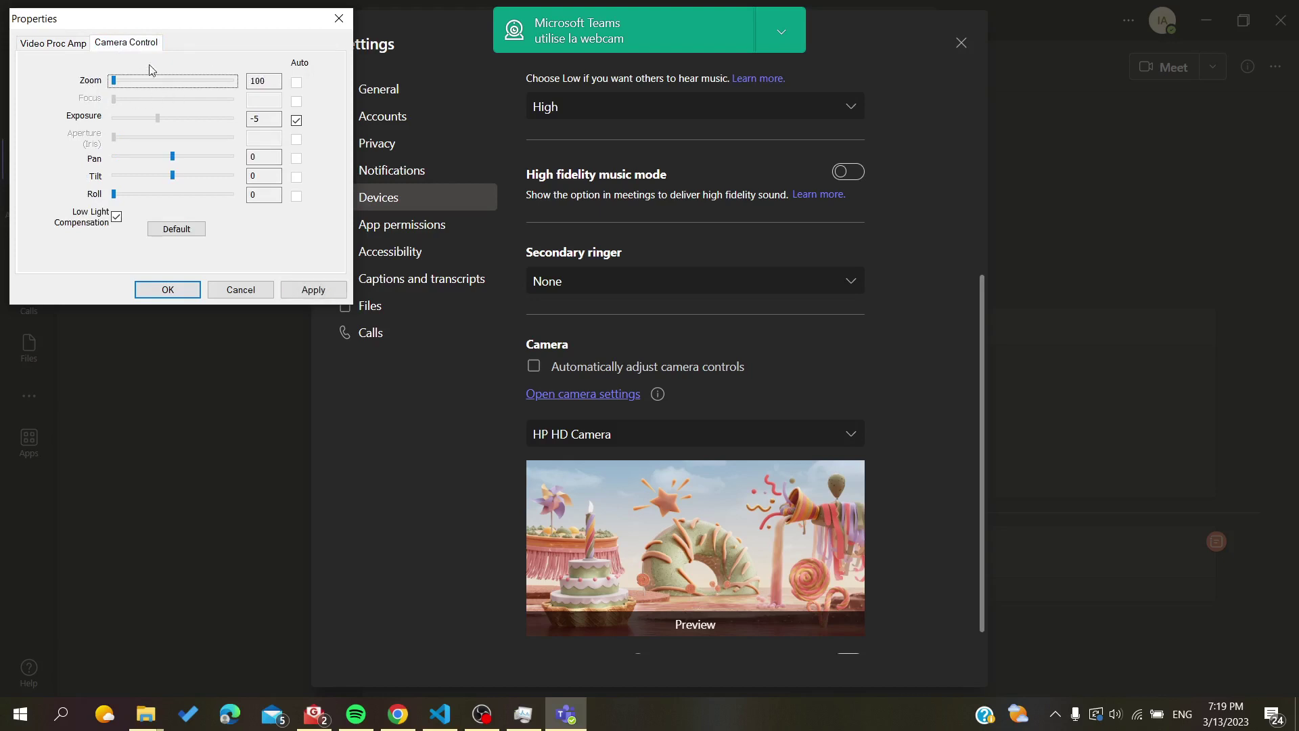
drag(114, 82, 156, 90)
double_click(269, 82)
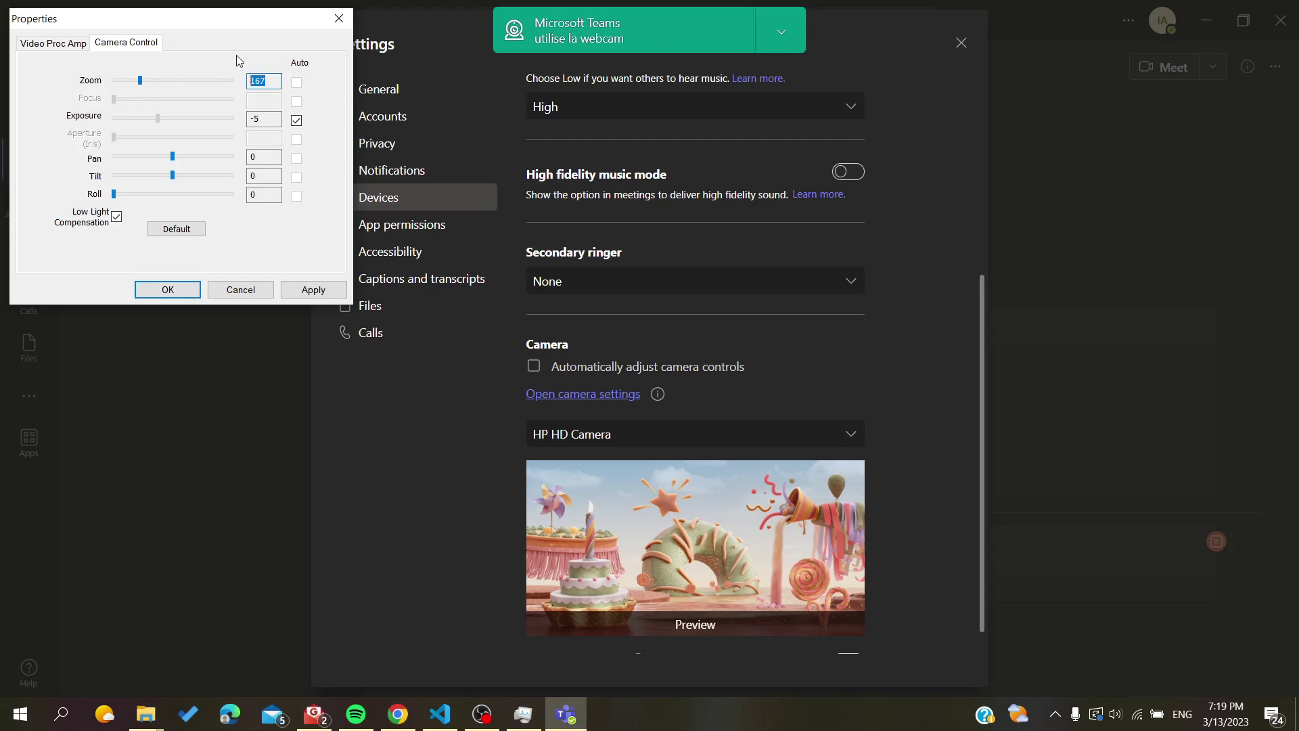
click(232, 292)
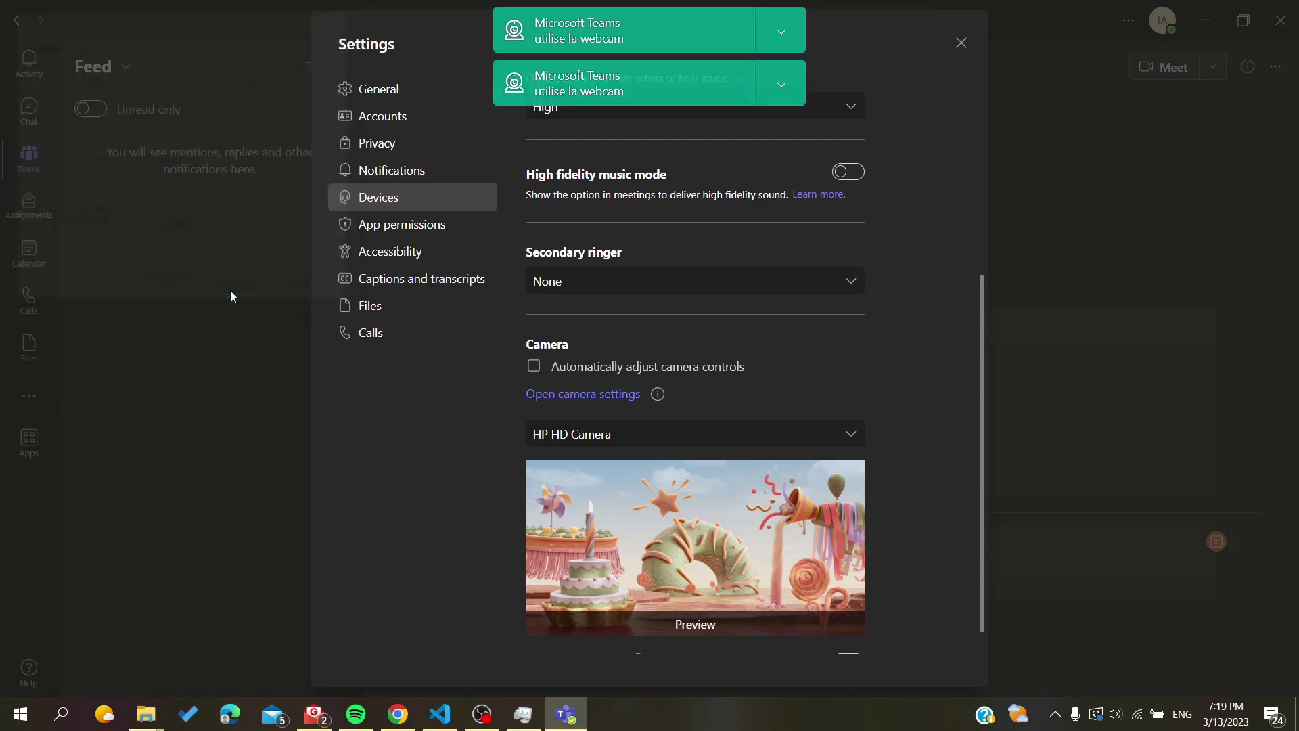
Close Settings, pass through Chat, and start a meeting in the record team's General channel
click(962, 42)
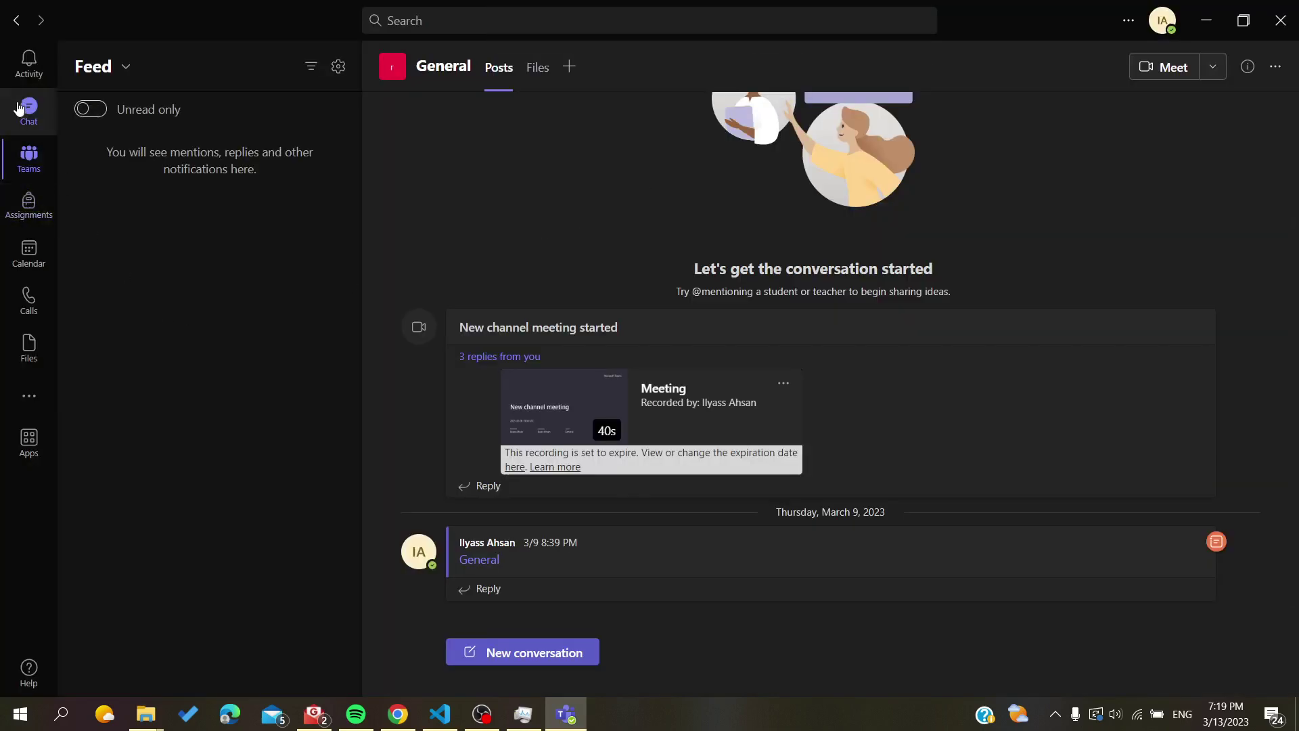
click(41, 101)
text(7)
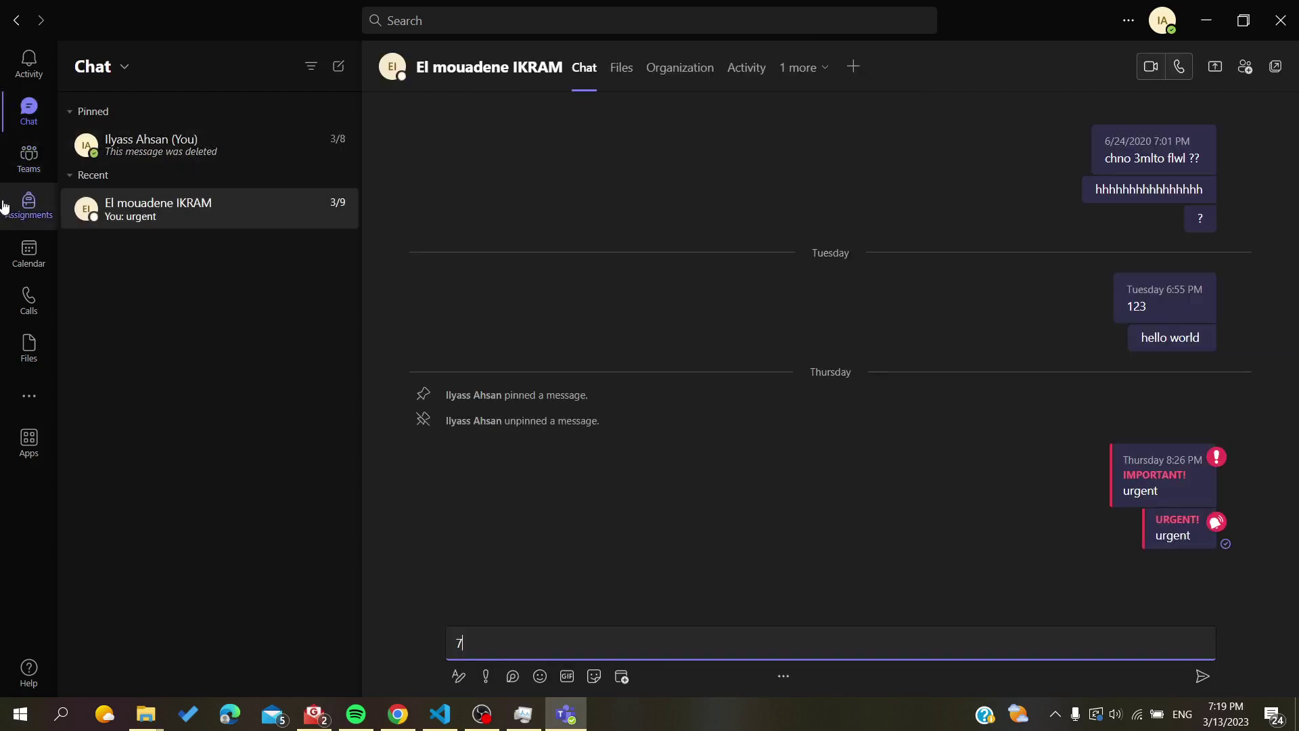
click(24, 157)
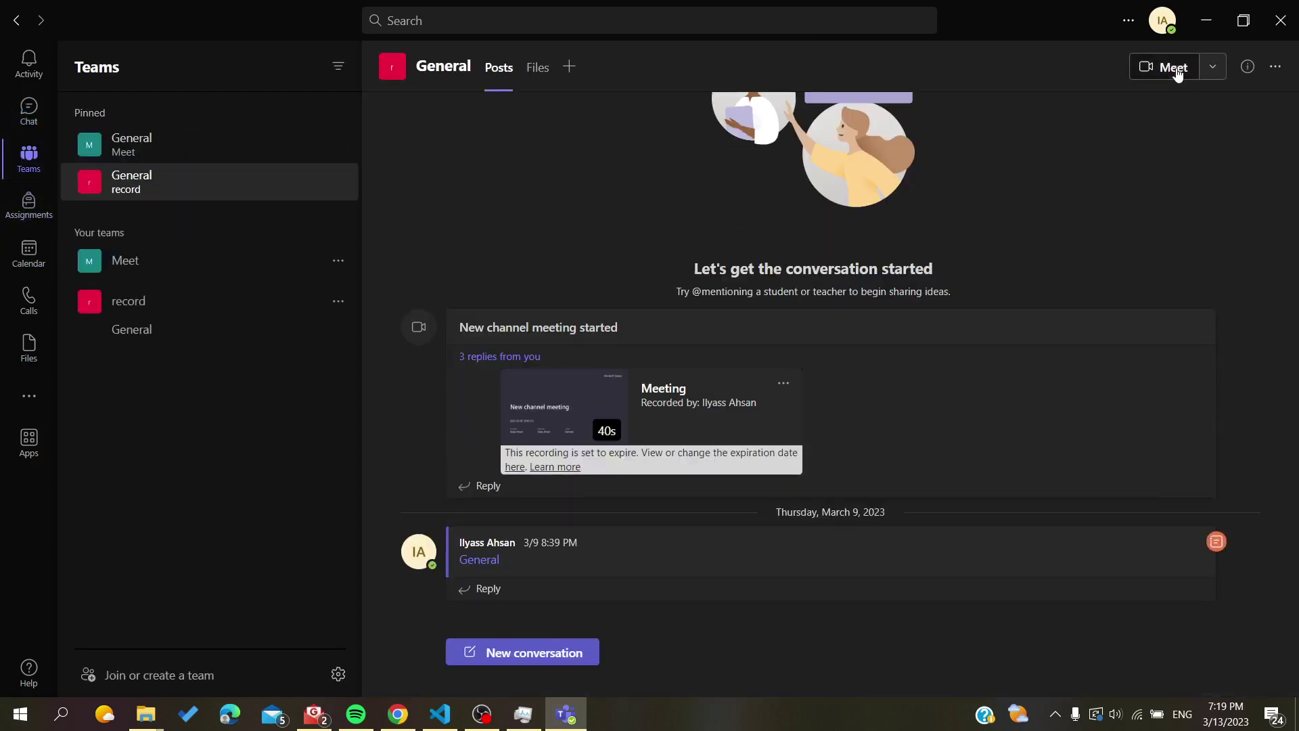
click(1172, 70)
Join the new General channel meeting with the camera on and dismiss the invite prompt
click(289, 459)
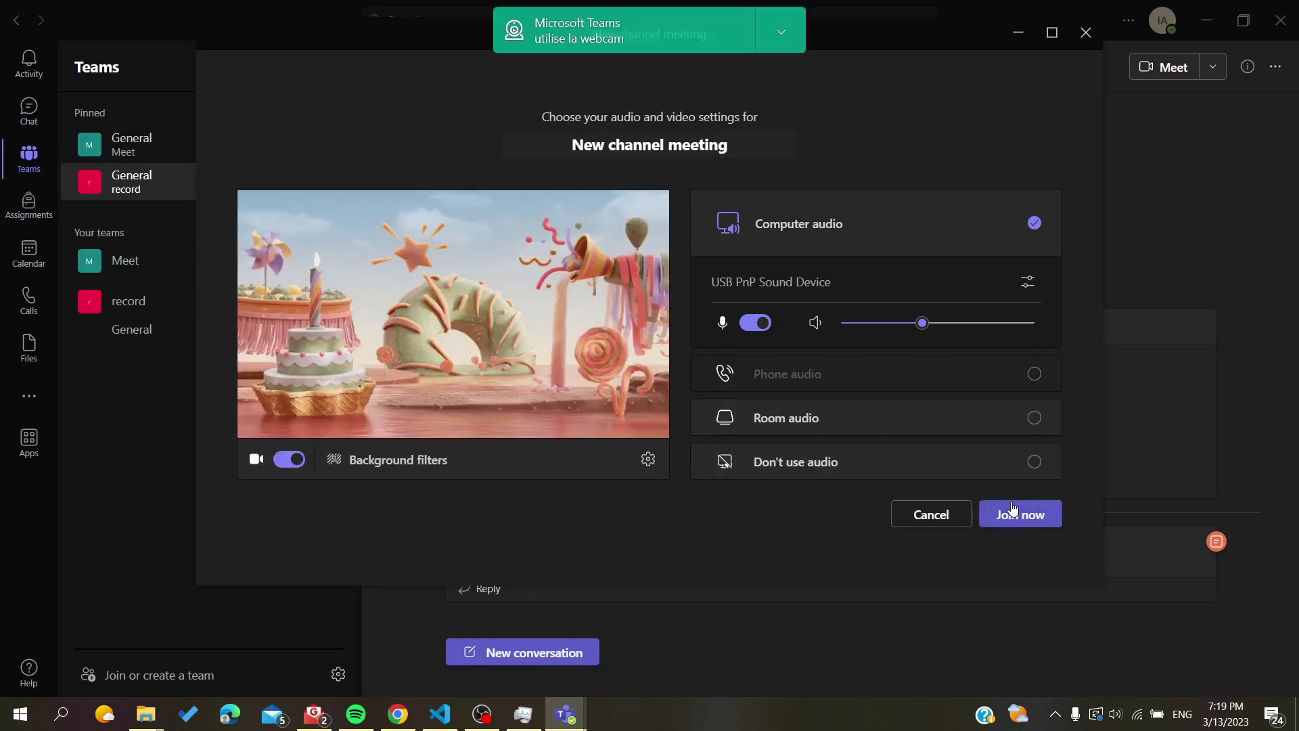
click(1012, 513)
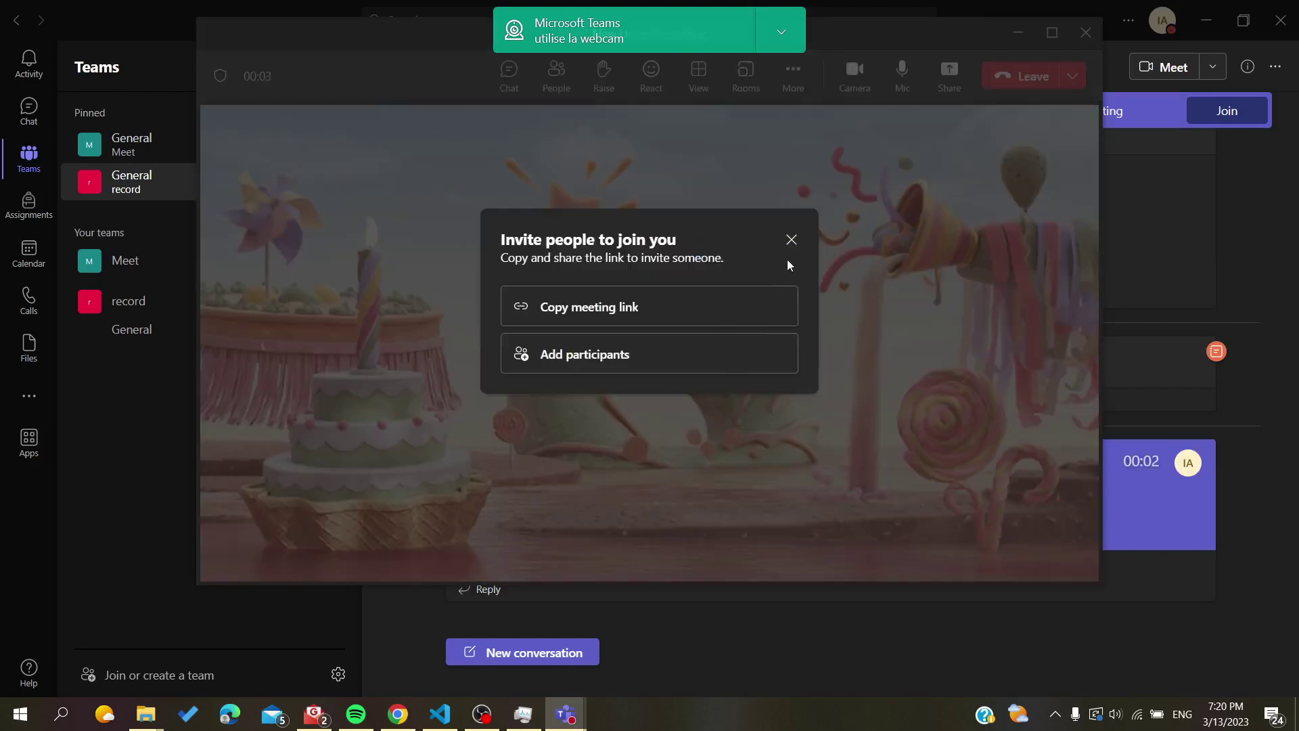
click(791, 242)
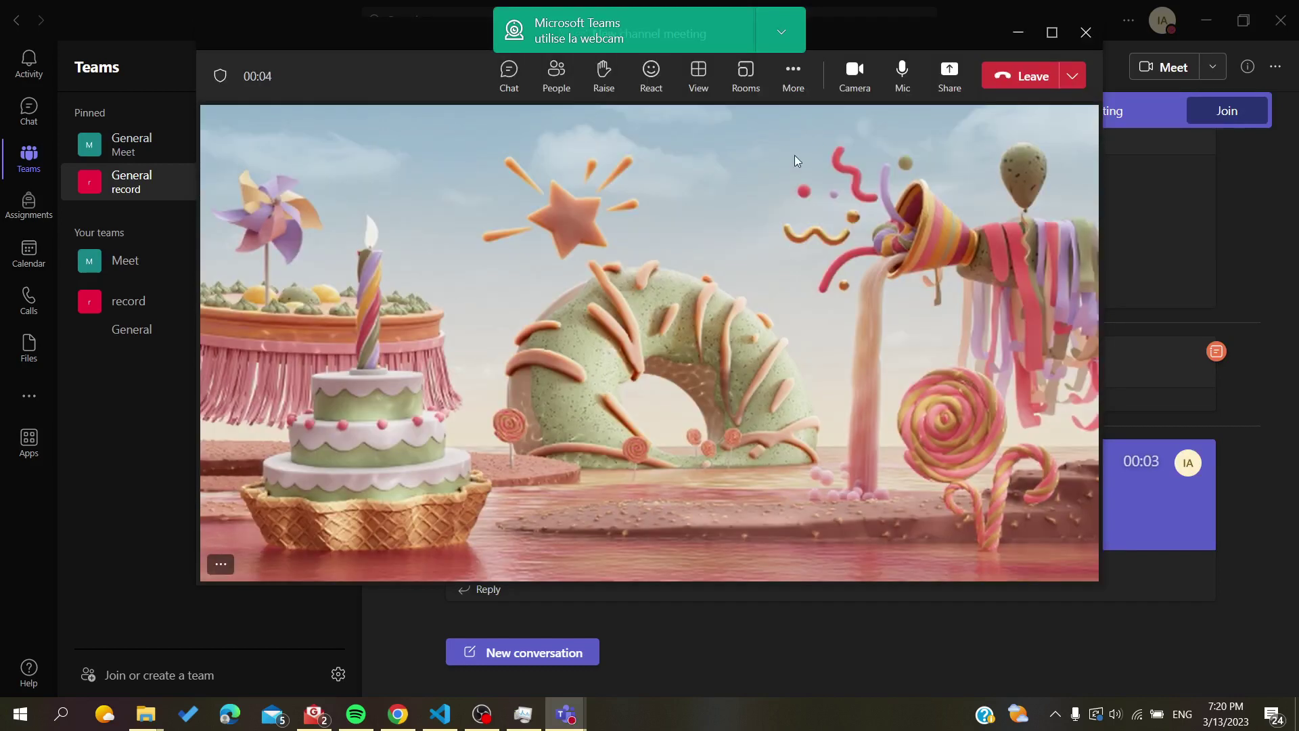
click(794, 80)
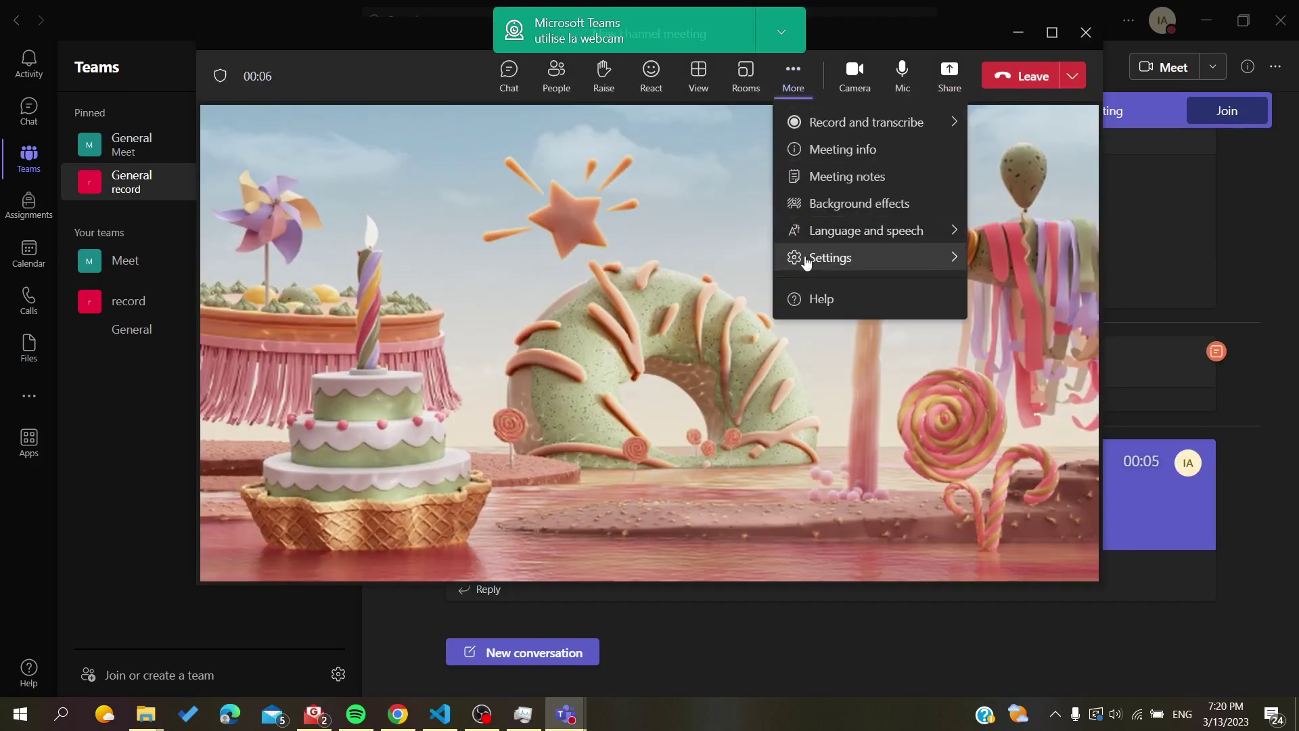
In the meeting's Device settings, scroll to Video Settings and keep HP HD Camera selected
mouse_move(807, 259)
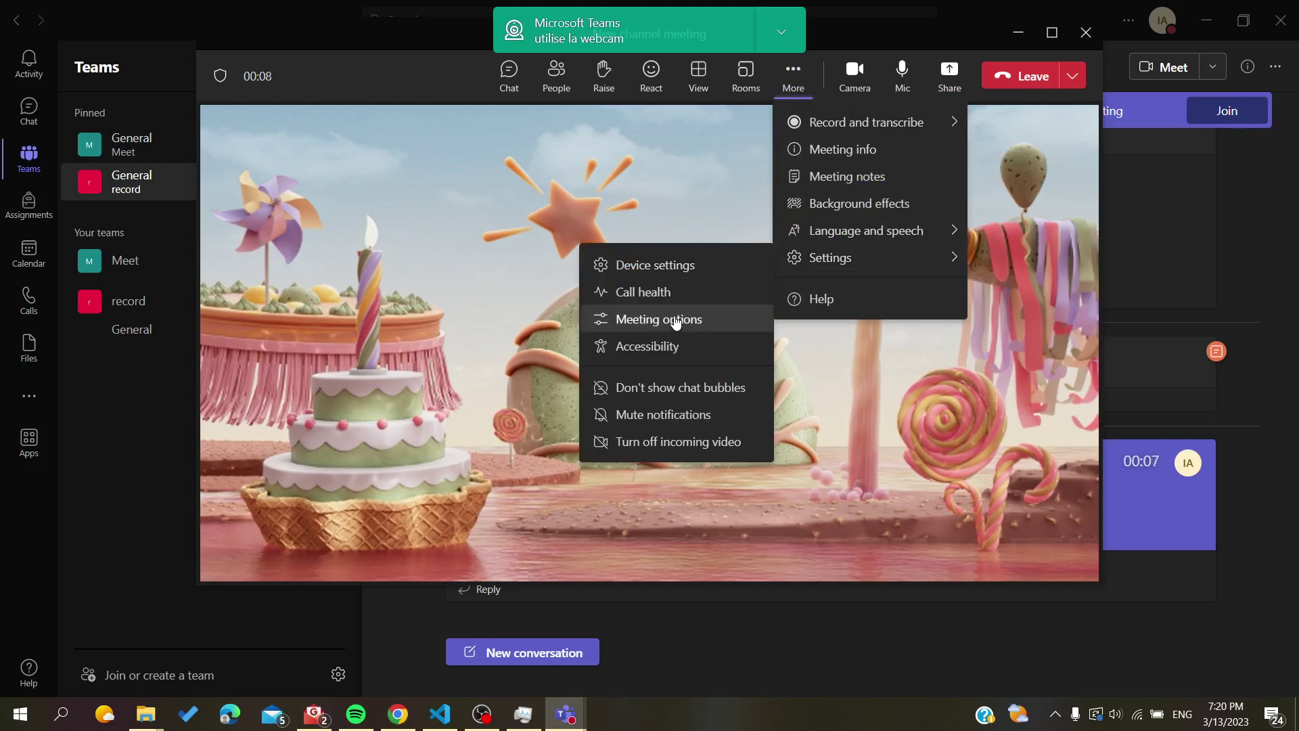
click(668, 263)
scroll(944, 291, down, 5)
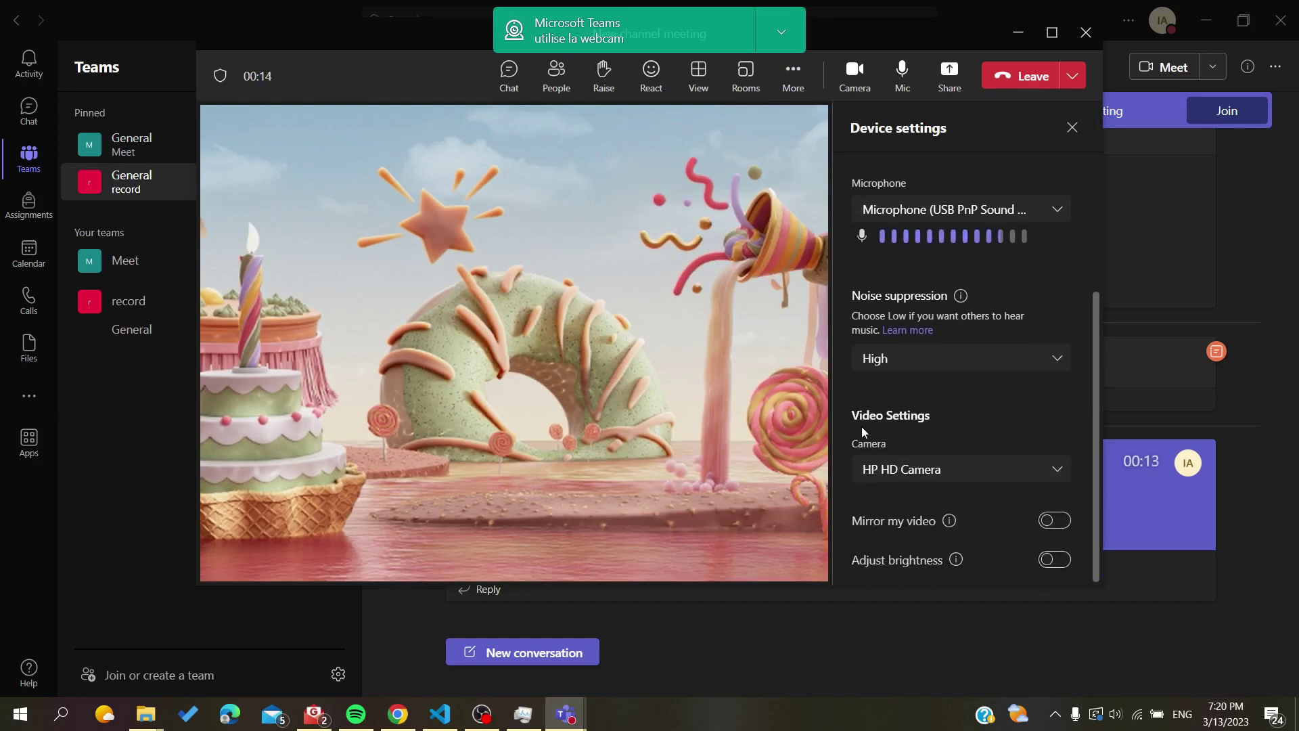
drag(861, 441, 957, 464)
click(963, 482)
click(966, 475)
click(867, 415)
drag(881, 525, 960, 534)
drag(867, 561, 957, 560)
scroll(939, 239, up, 3)
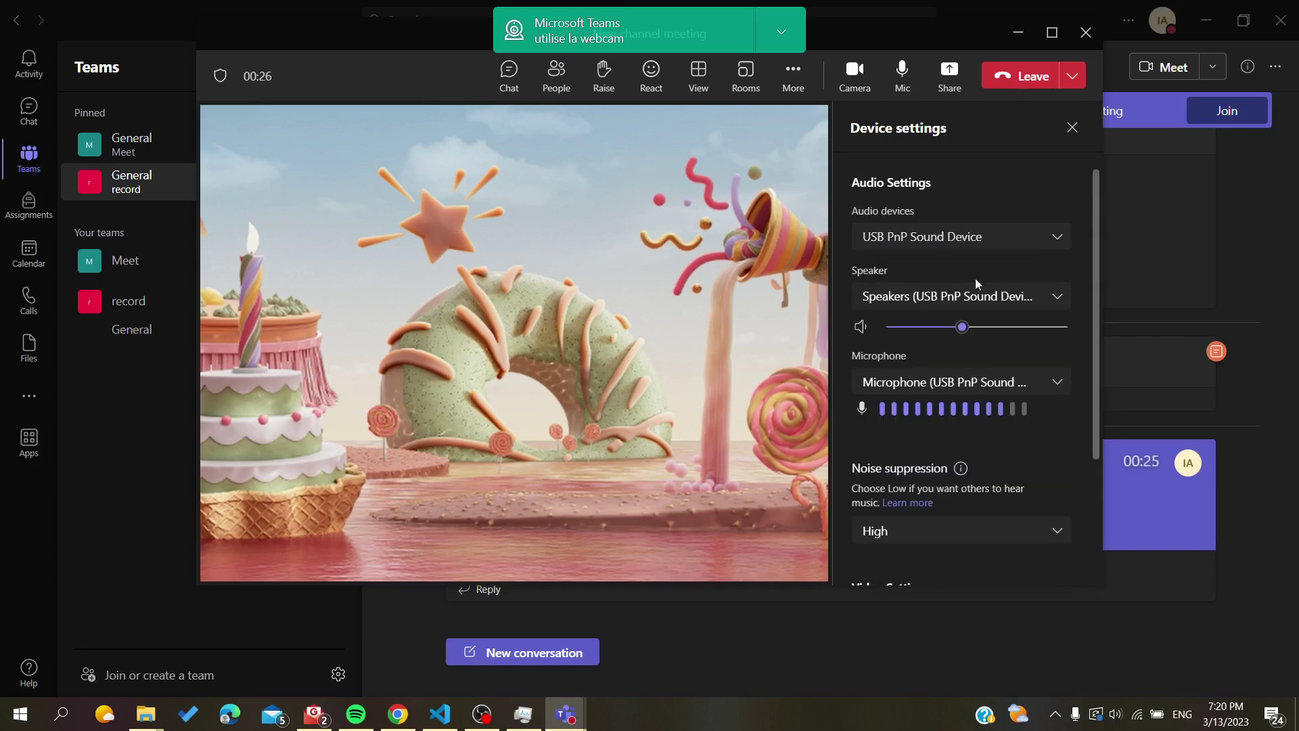
Close the meeting window and confirm Leave to exit the channel meeting
click(1088, 34)
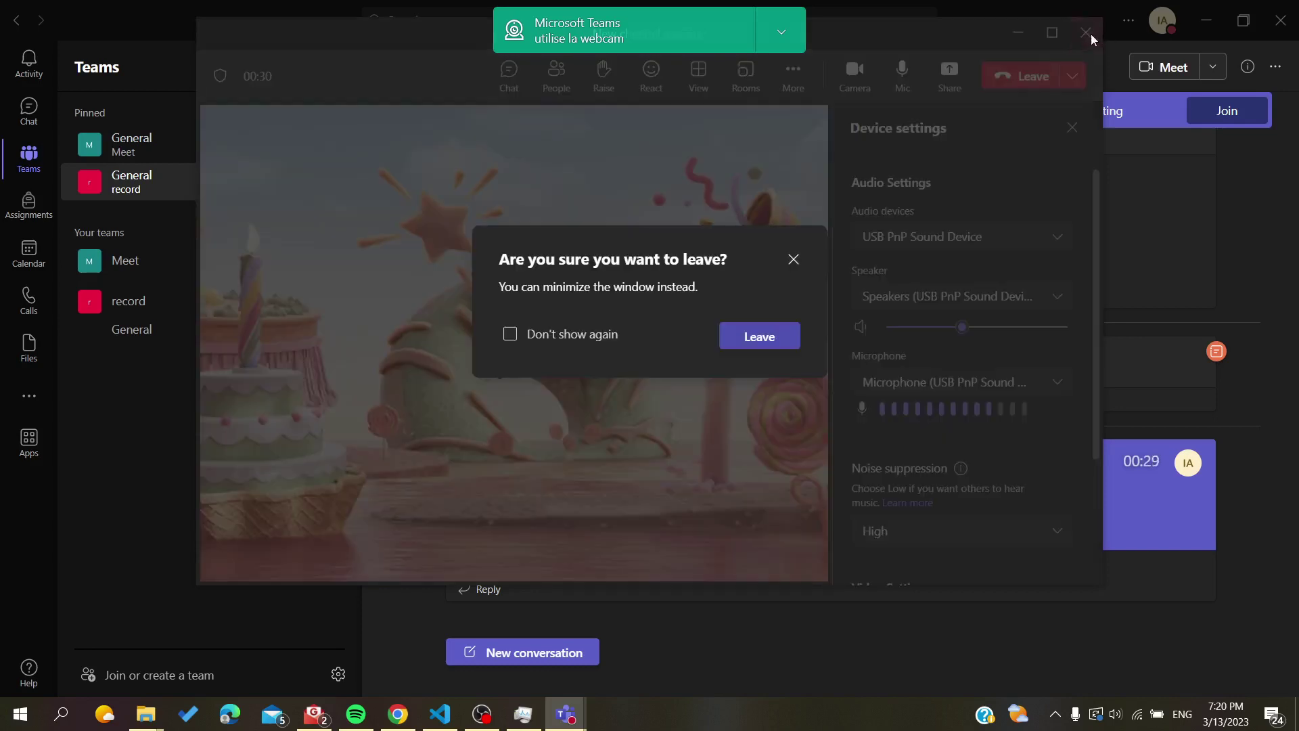
click(758, 333)
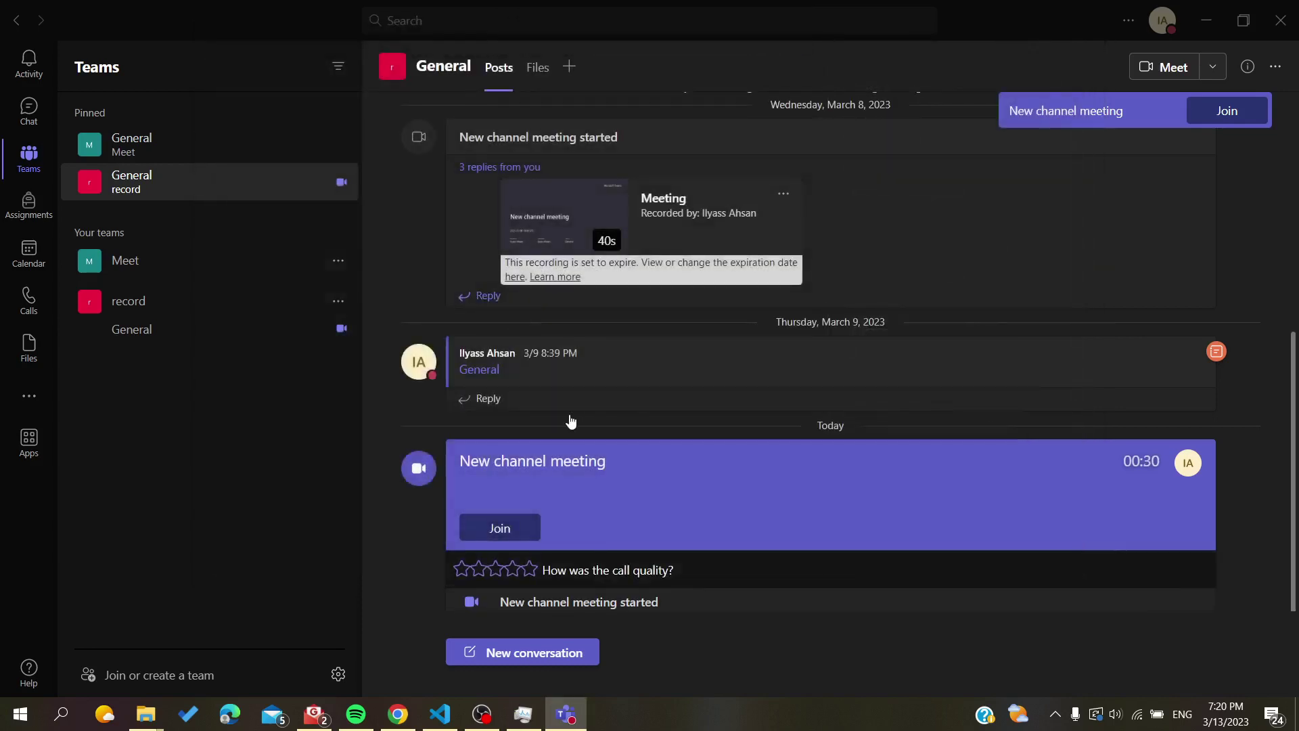